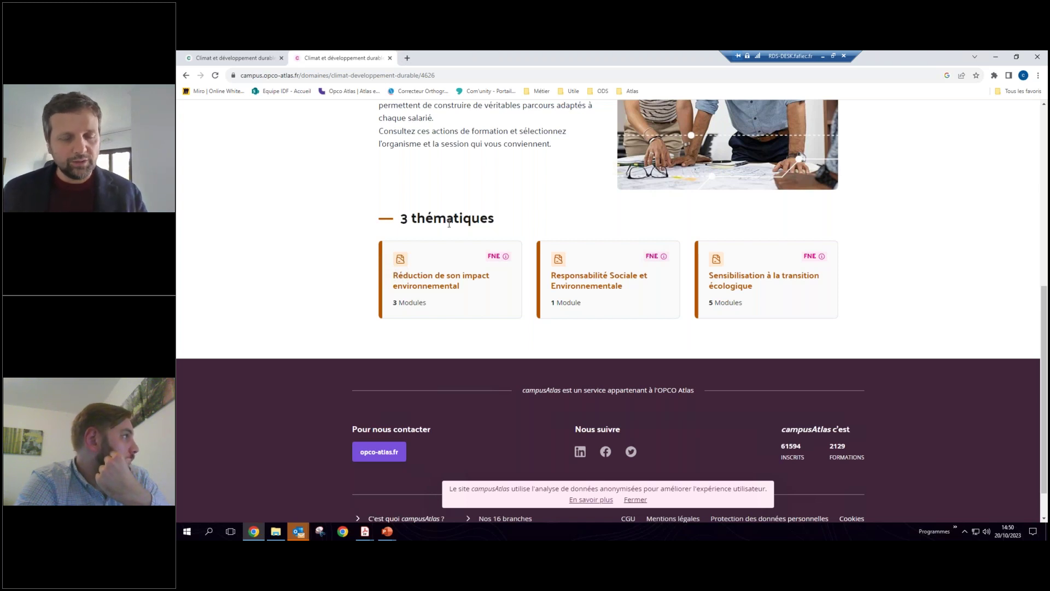
- Open the Opco Atlas website in a new tab, then return to the campusAtlas Climat et développement durable page
left_click(407, 60)
left_click(351, 90)
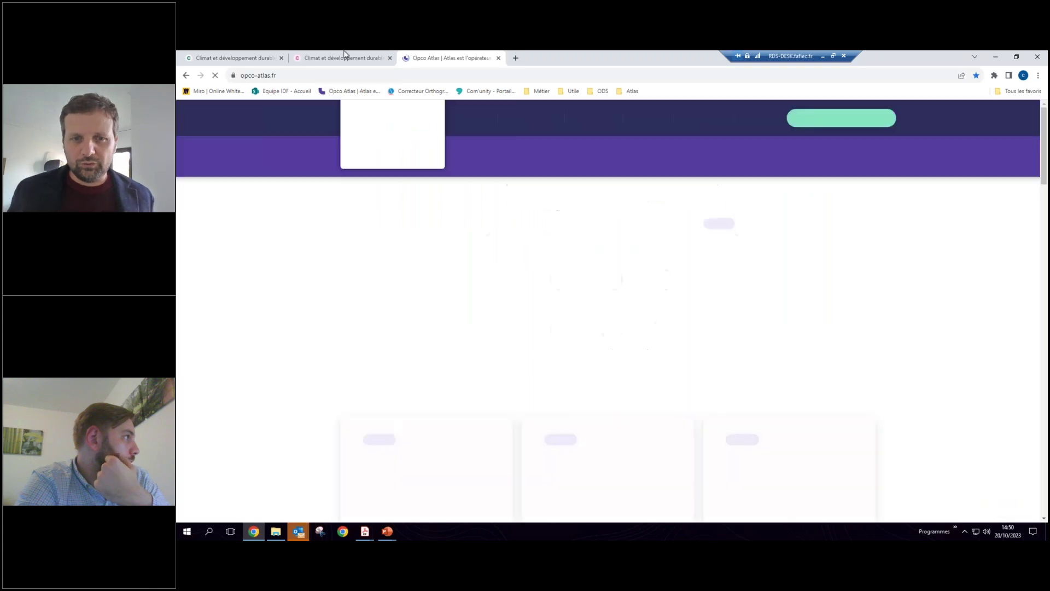
left_click(344, 54)
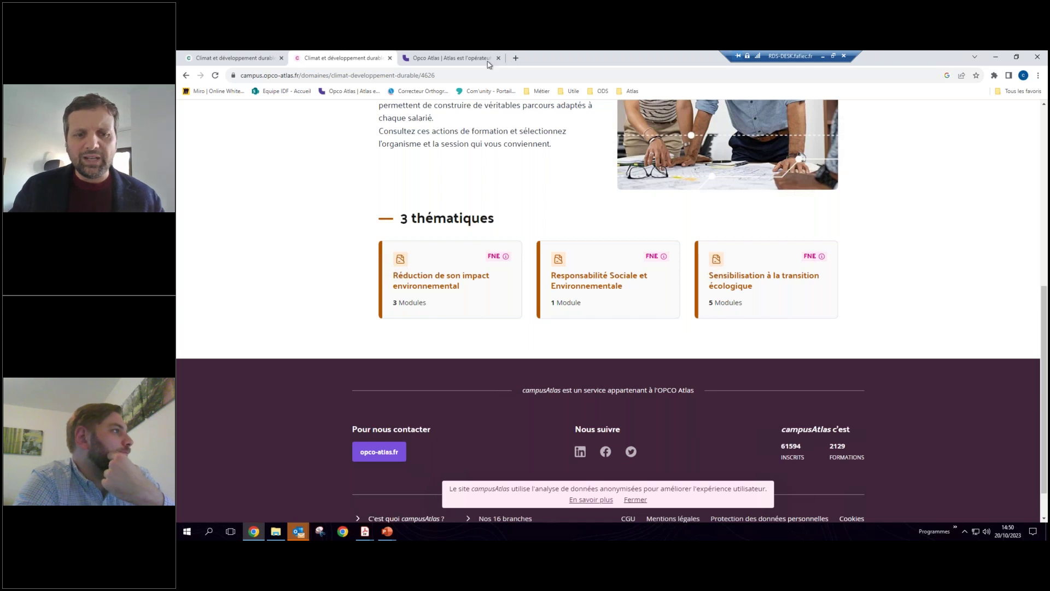
scroll(522, 198, "up", 2)
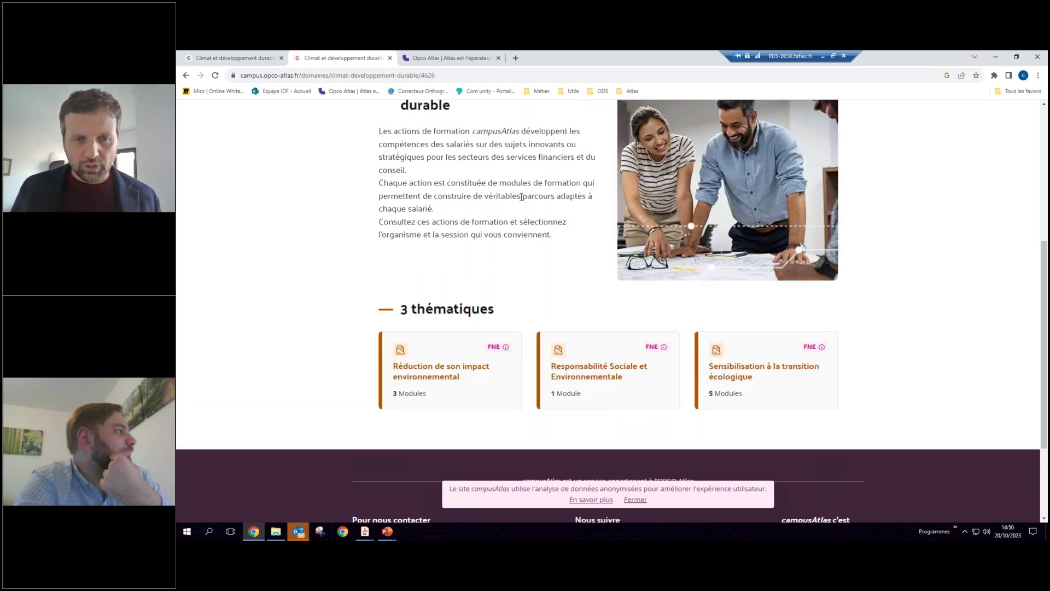
- In the campusAtlas test-site tab, go back to the myAtlas Développement des compétences page
left_click(240, 57)
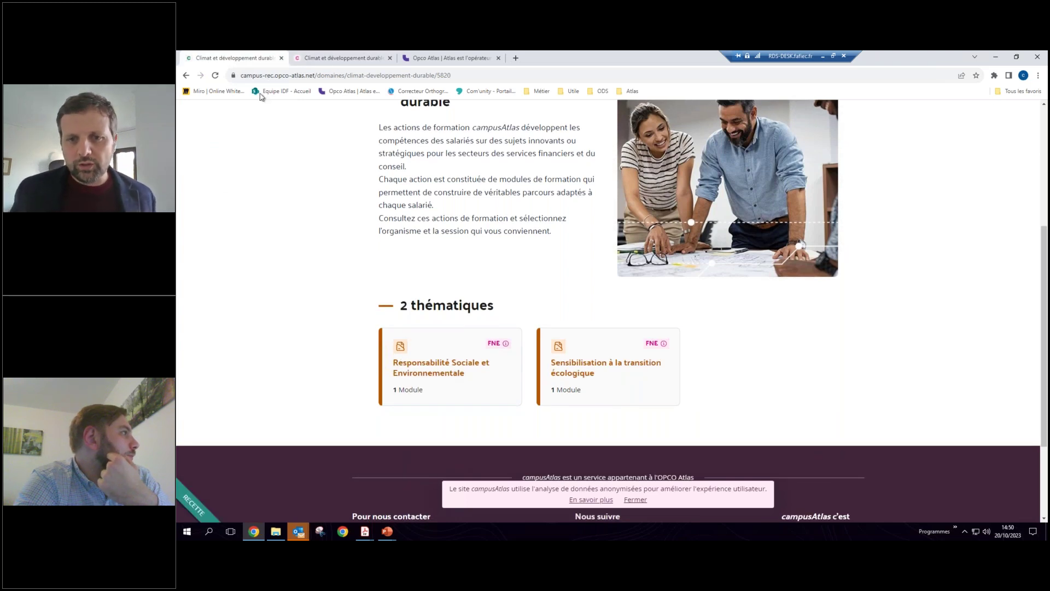
left_click(187, 75)
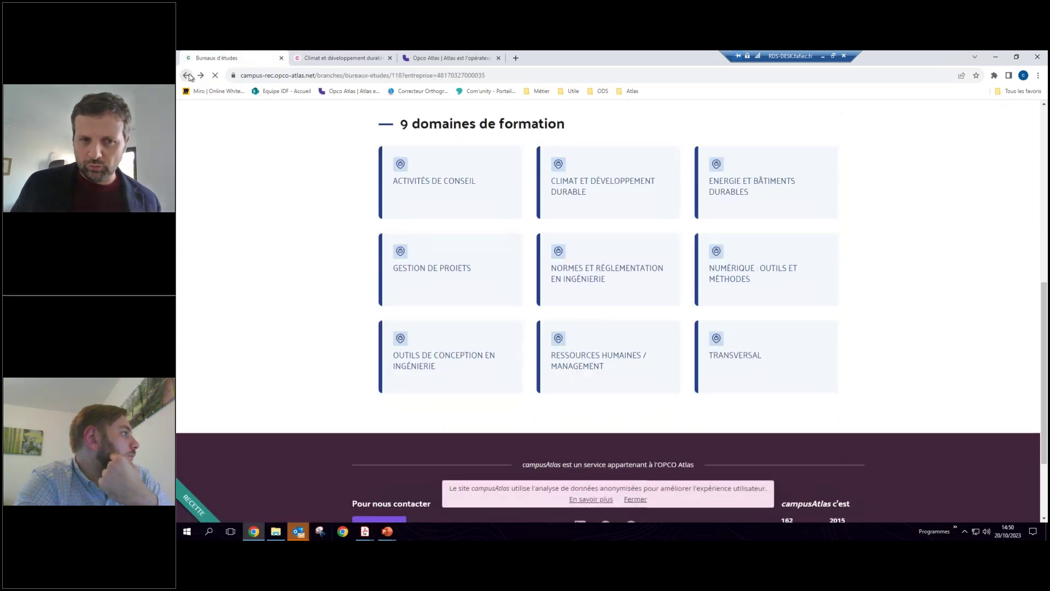
left_click(187, 75)
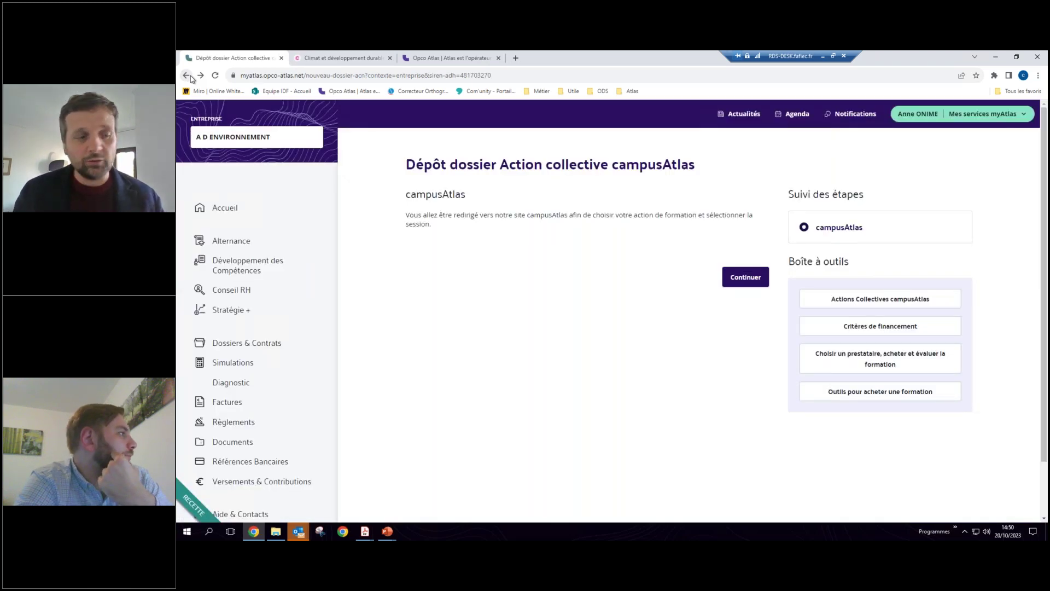
left_click(187, 75)
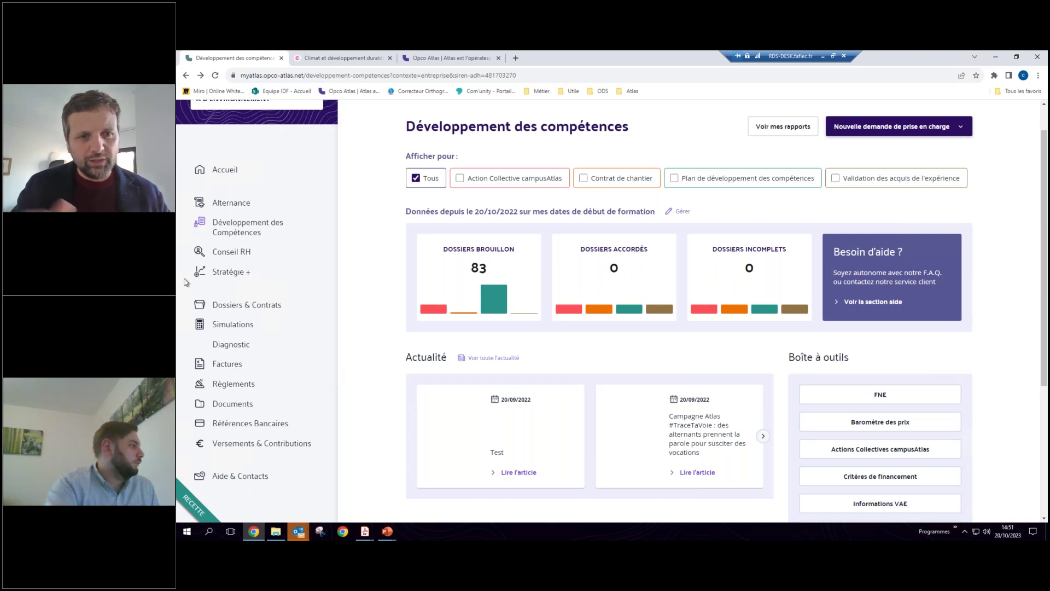
- Open Versements & Contributions and start a new voluntary payment (Versement volontaire)
left_click(261, 444)
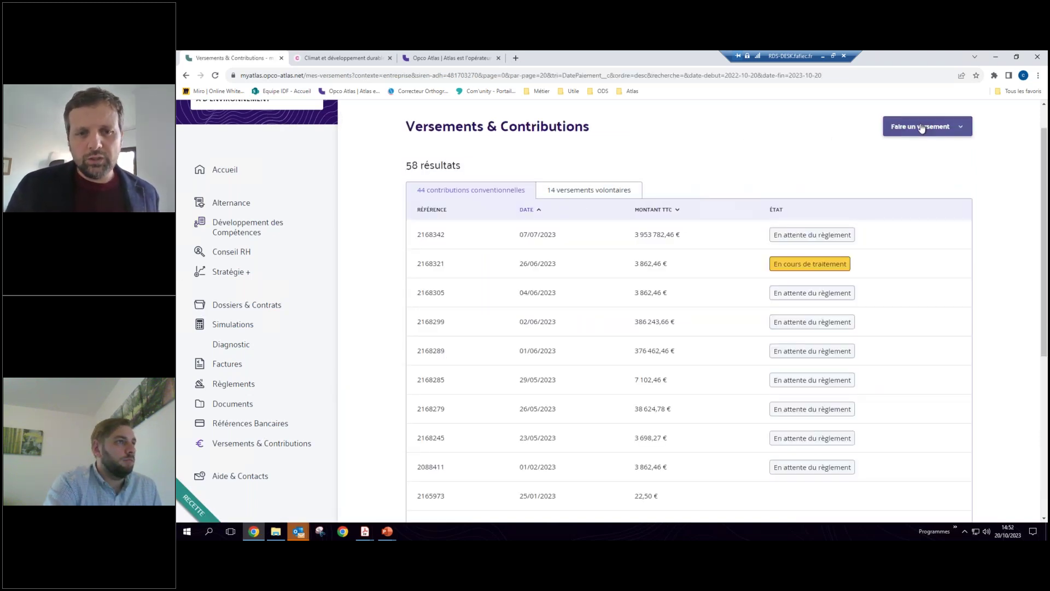
left_click(954, 127)
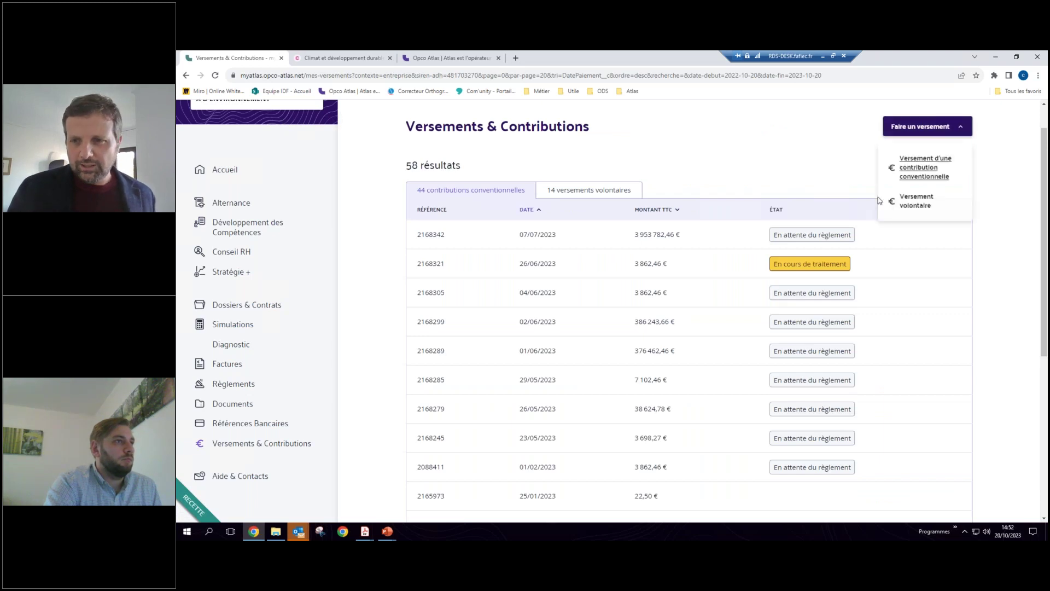
left_click(820, 171)
left_click(930, 127)
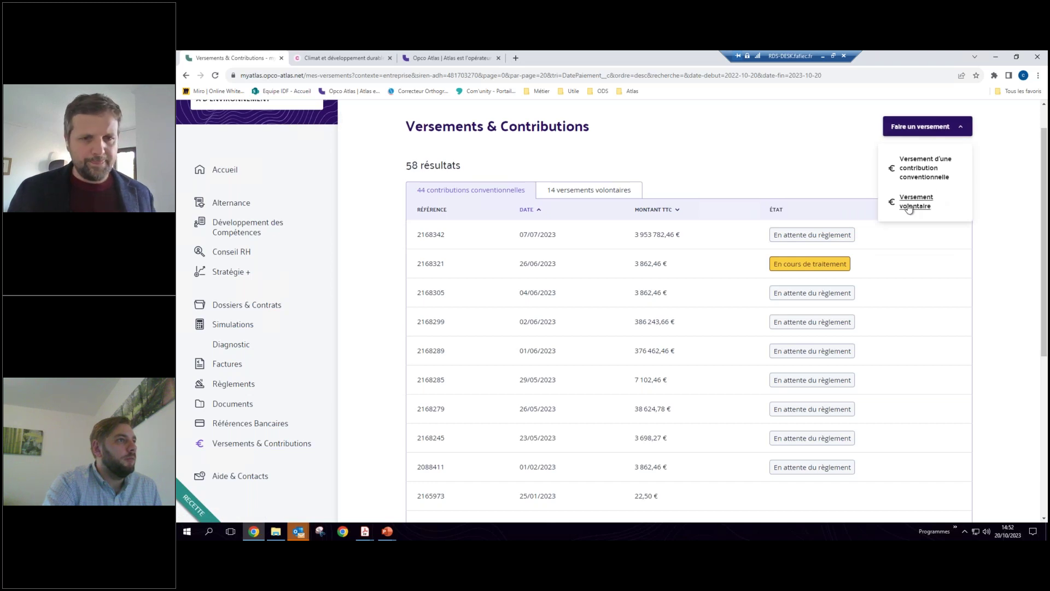
left_click(922, 207)
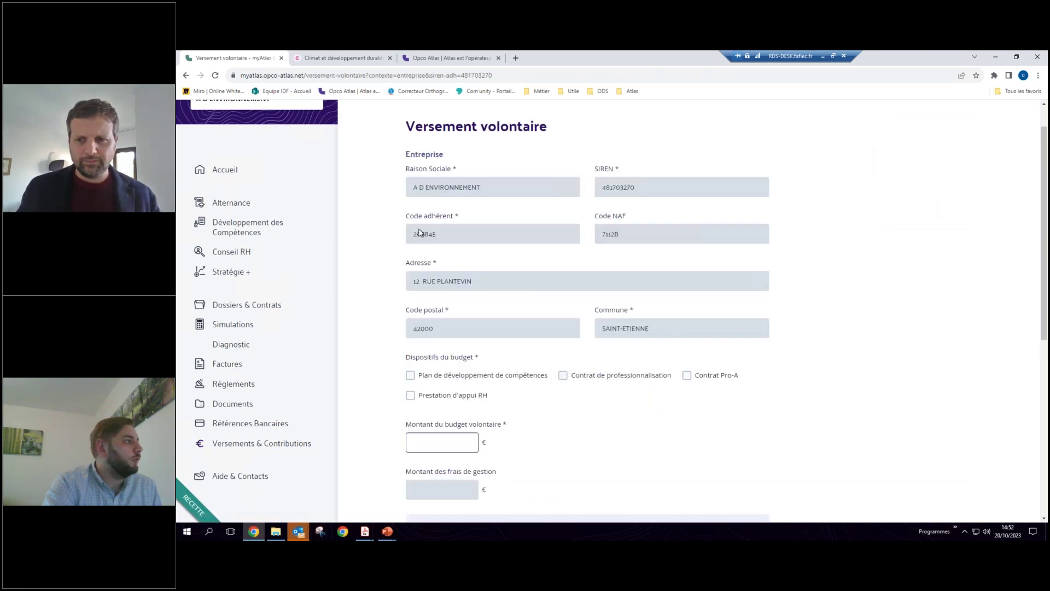
- Switch the voluntary payment's Type de règlement from Virement to Prélèvement and examine the bank details it requires
scroll(527, 301, "down", 6)
scroll(526, 301, "down", 1)
left_click(417, 311)
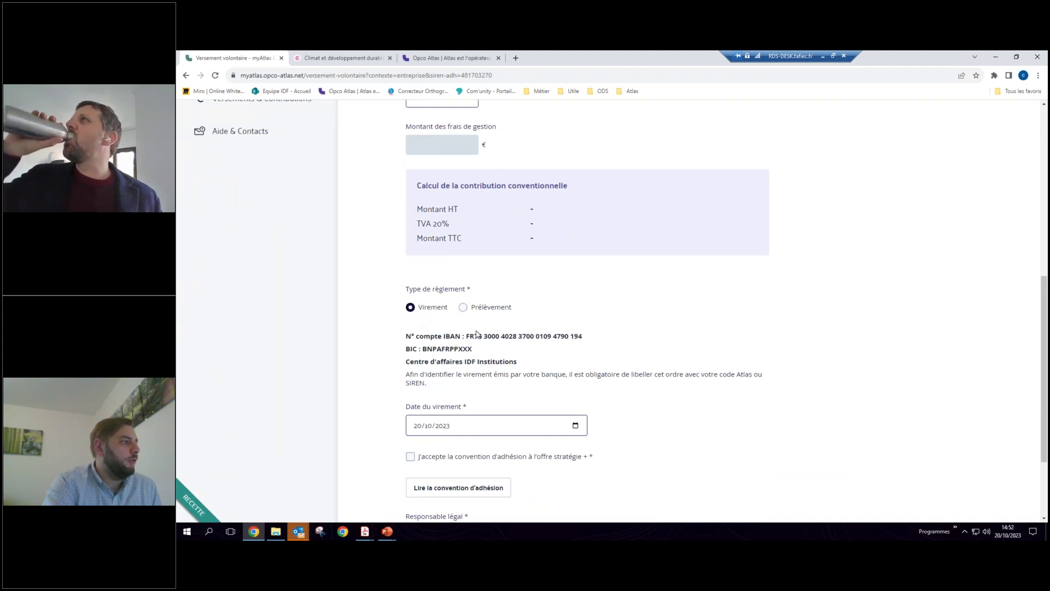
left_click(476, 307)
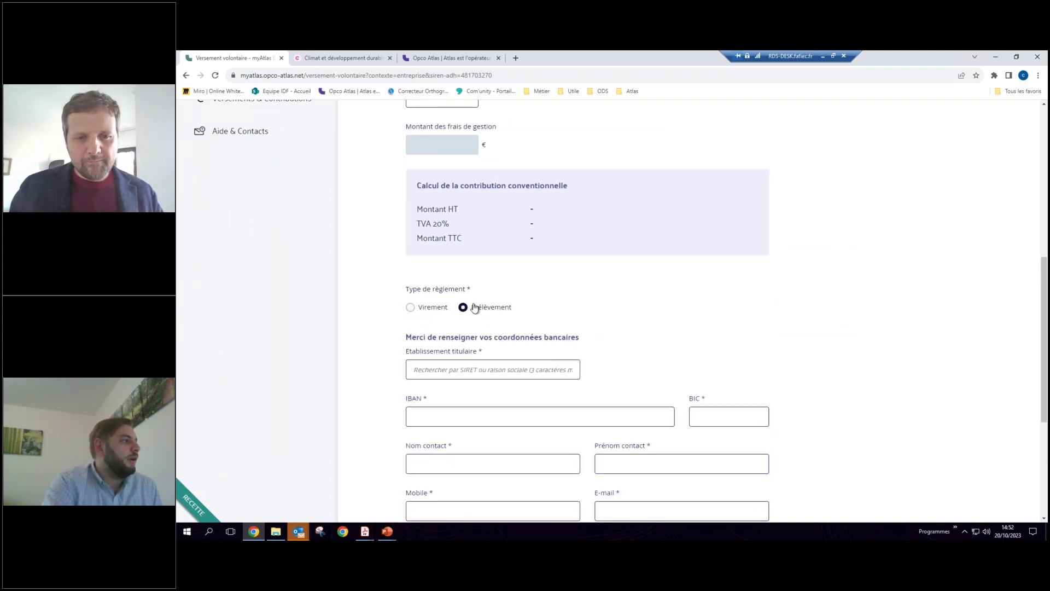
scroll(486, 317, "down", 2)
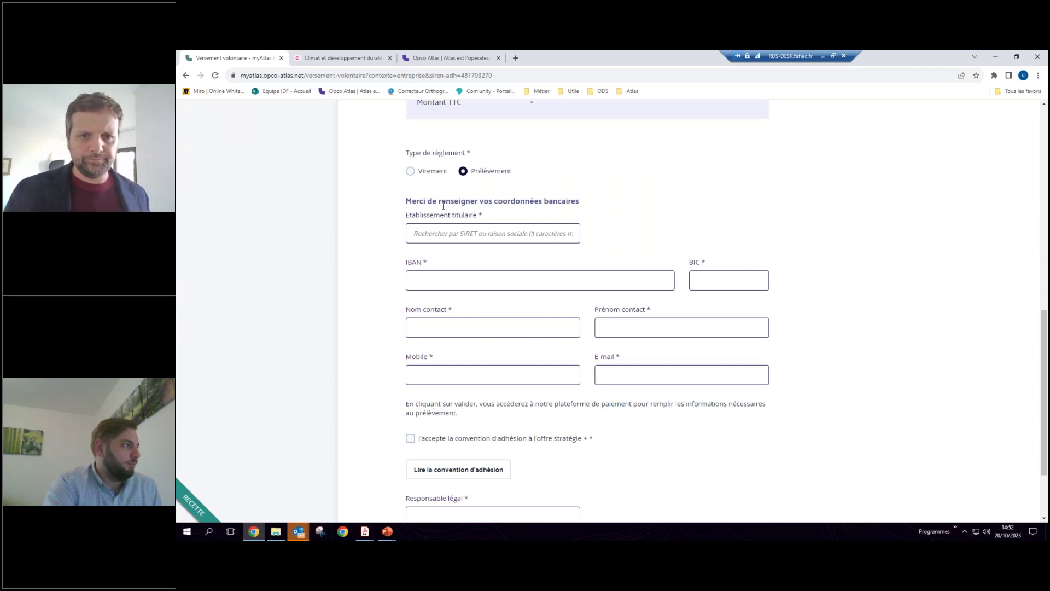
- Set the Type de règlement to Virement and highlight the IBAN line for the transfer
scroll(432, 191, "up", 1)
left_click(421, 263)
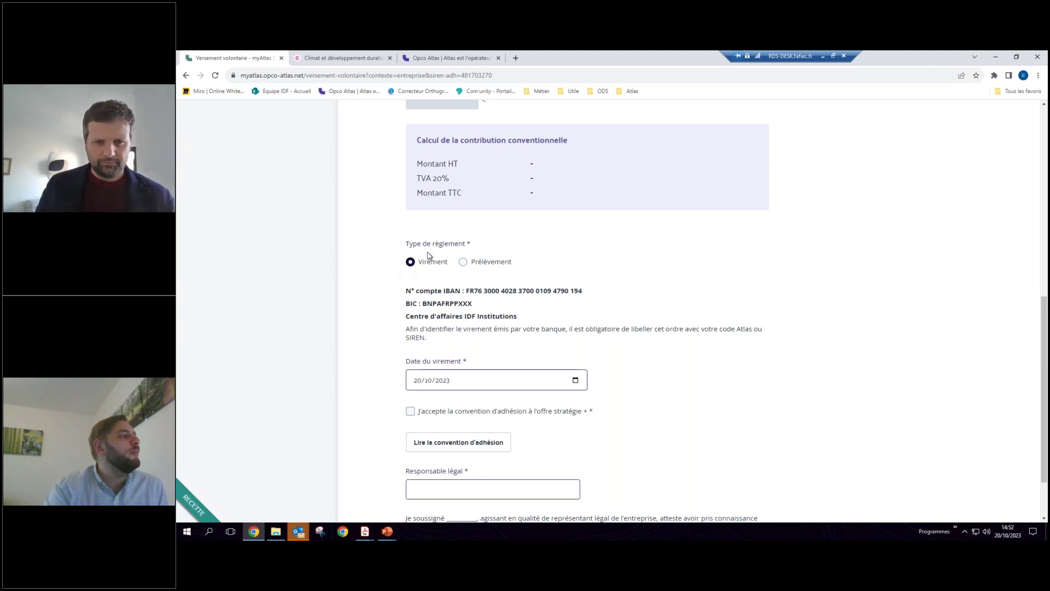
left_click_drag(598, 294, 399, 295)
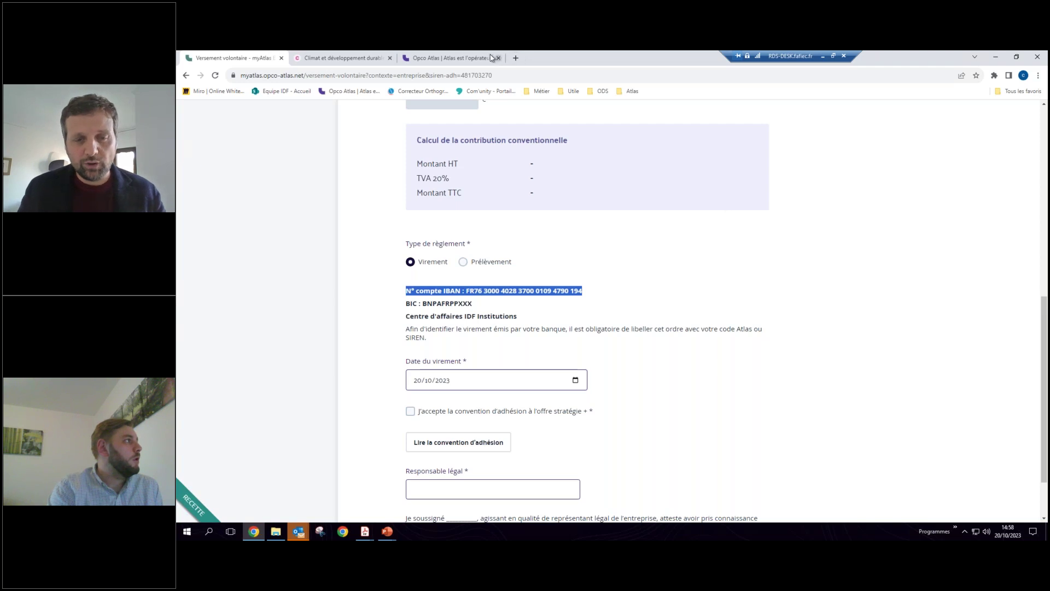
- Open the FNE-Formation article from the Opco Atlas home page and review its introduction and campusAtlas section
mouse_move(360, 538)
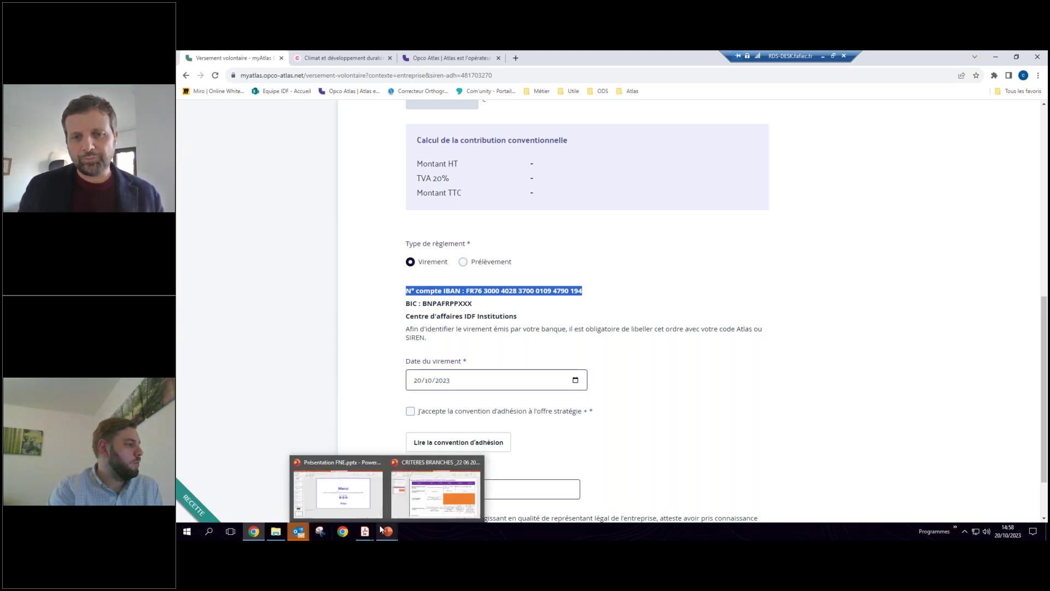
left_click(353, 497)
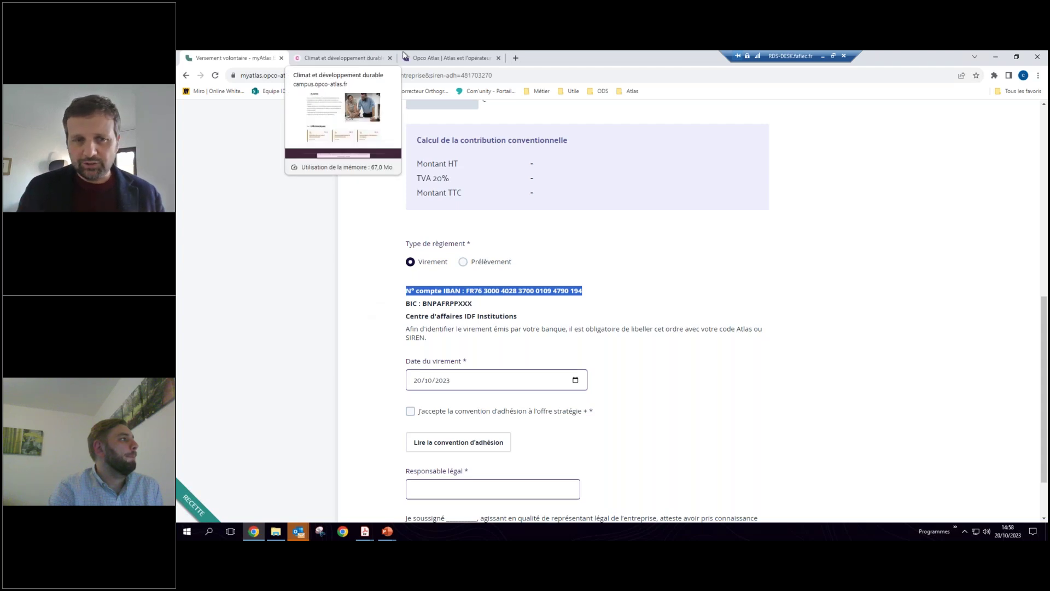
left_click(432, 57)
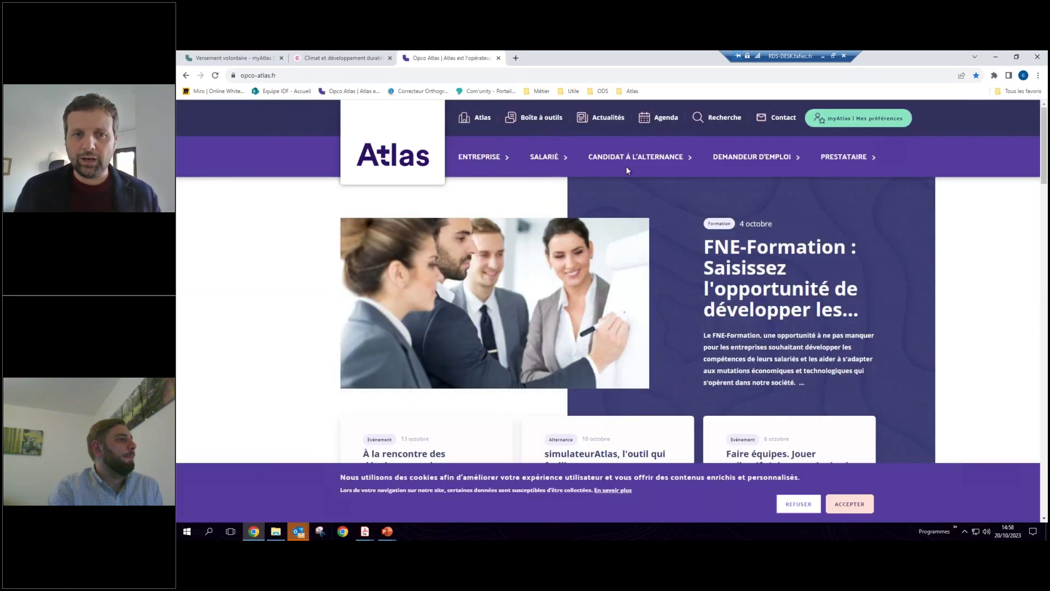
left_click(643, 213)
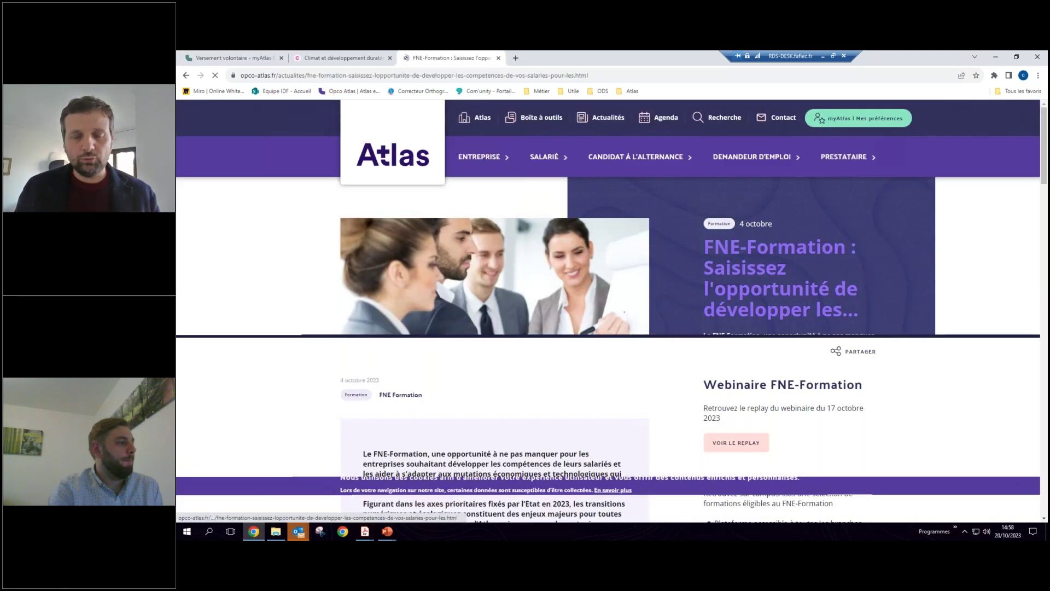
scroll(643, 214, "down", 2)
scroll(643, 213, "down", 3)
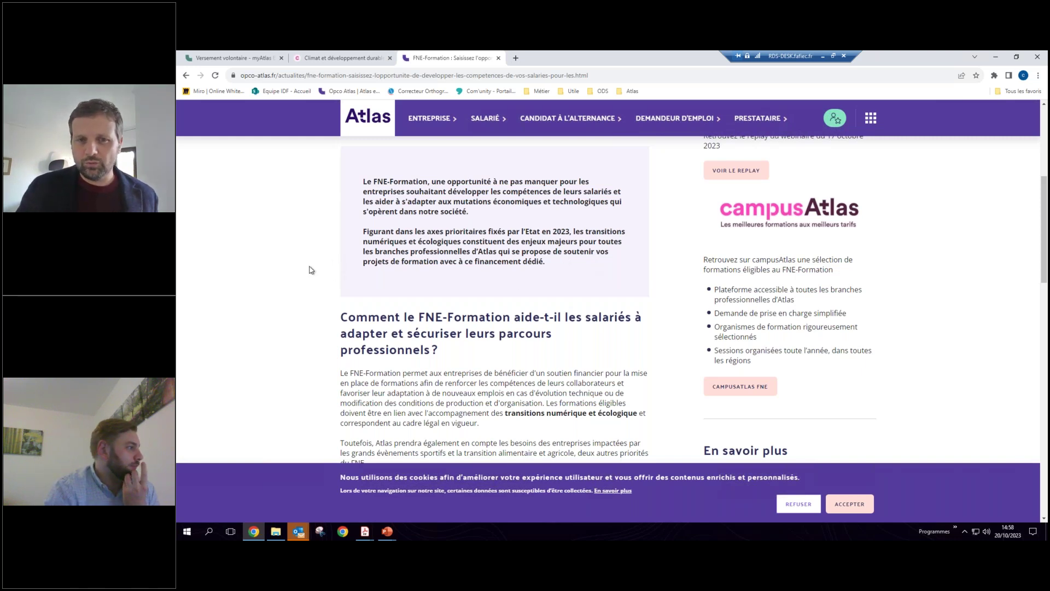
scroll(309, 270, "down", 3)
scroll(312, 272, "up", 4)
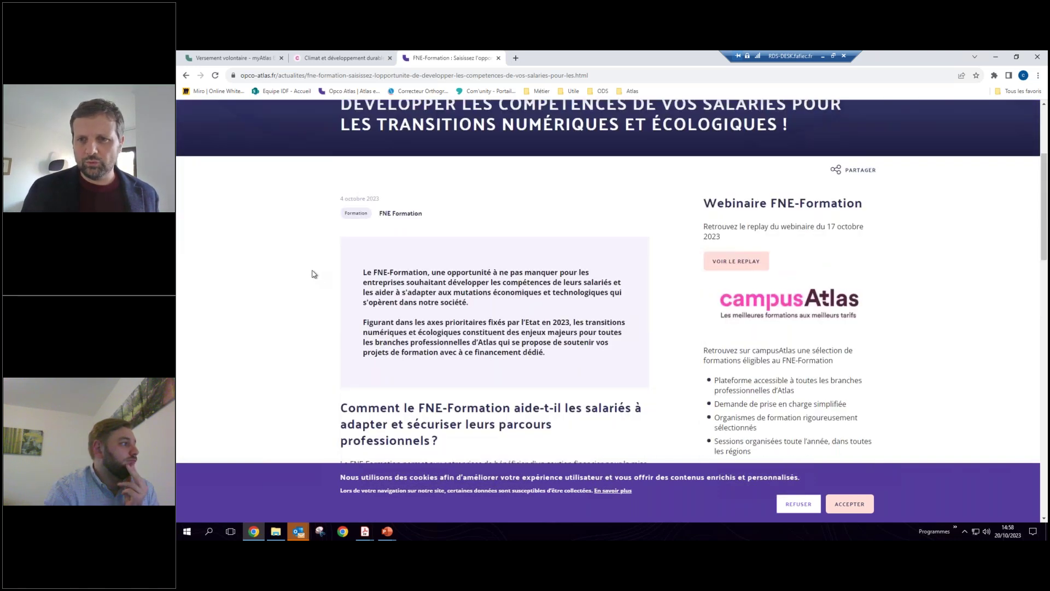
scroll(313, 273, "down", 1)
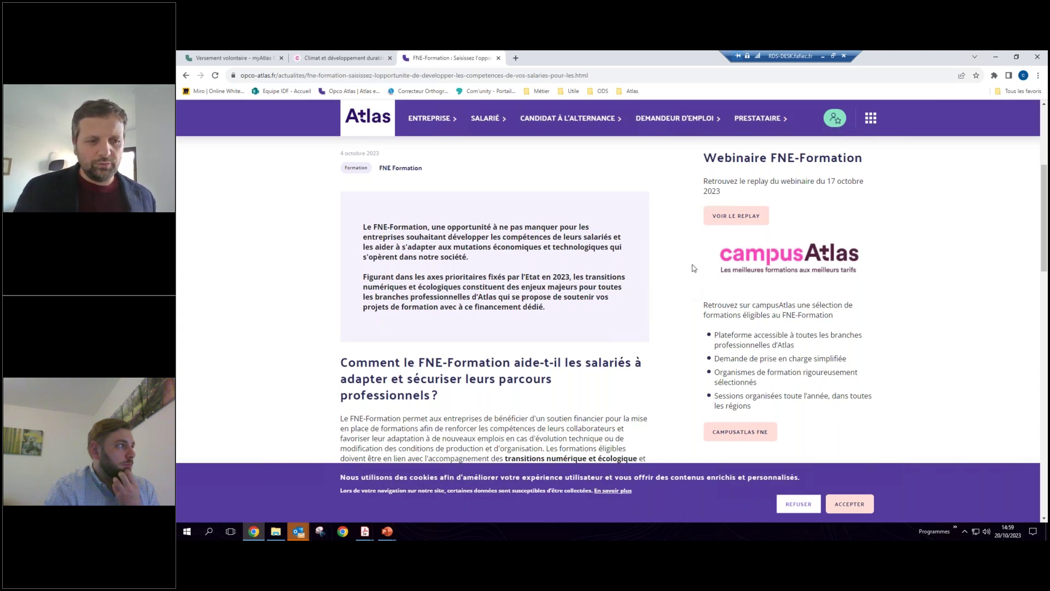
- On campusAtlas, open the Responsabilité Sociale et Environnementale theme and its module "01. Mise en place d'une démarche RSE"
left_click(353, 57)
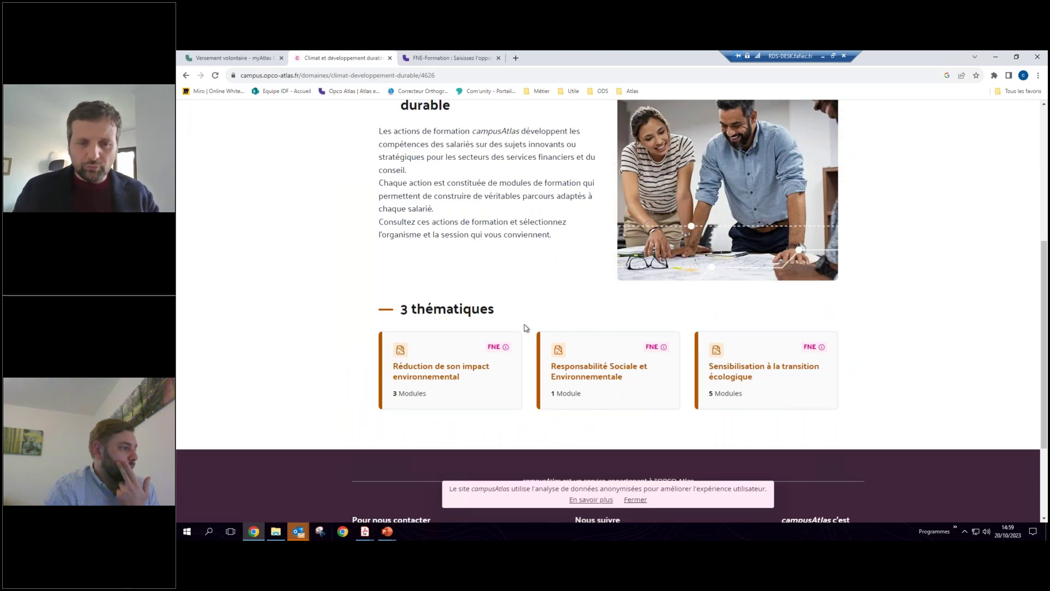
left_click(590, 377)
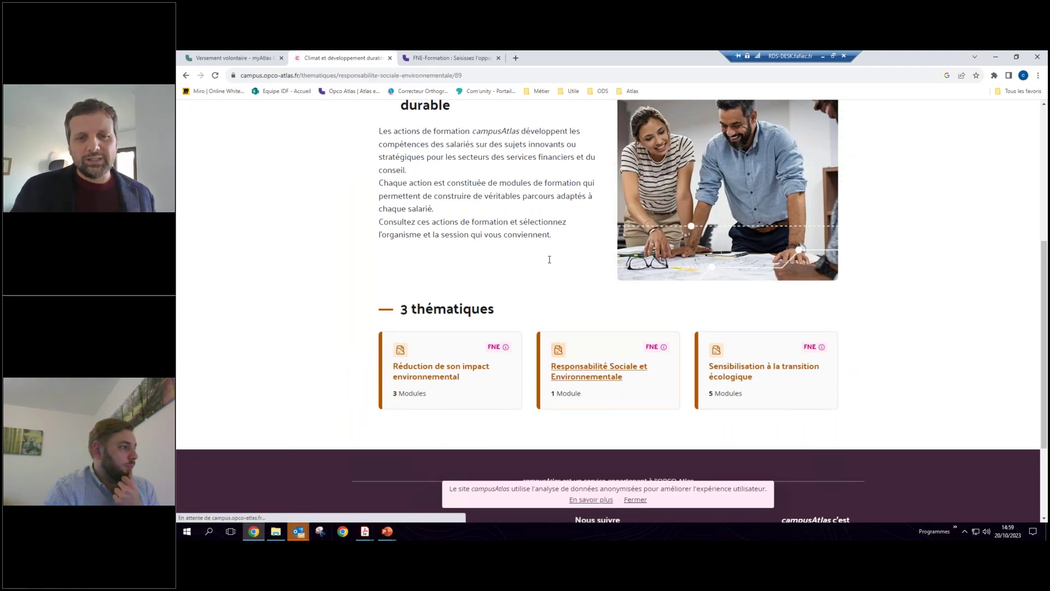
scroll(372, 304, "down", 5)
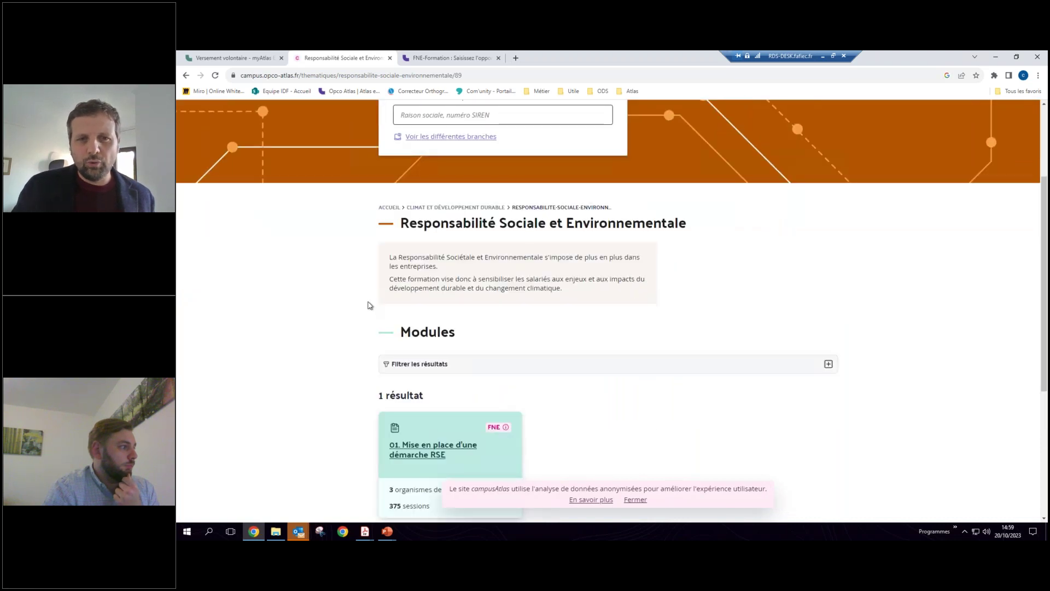
scroll(383, 301, "up", 2)
left_click(469, 274)
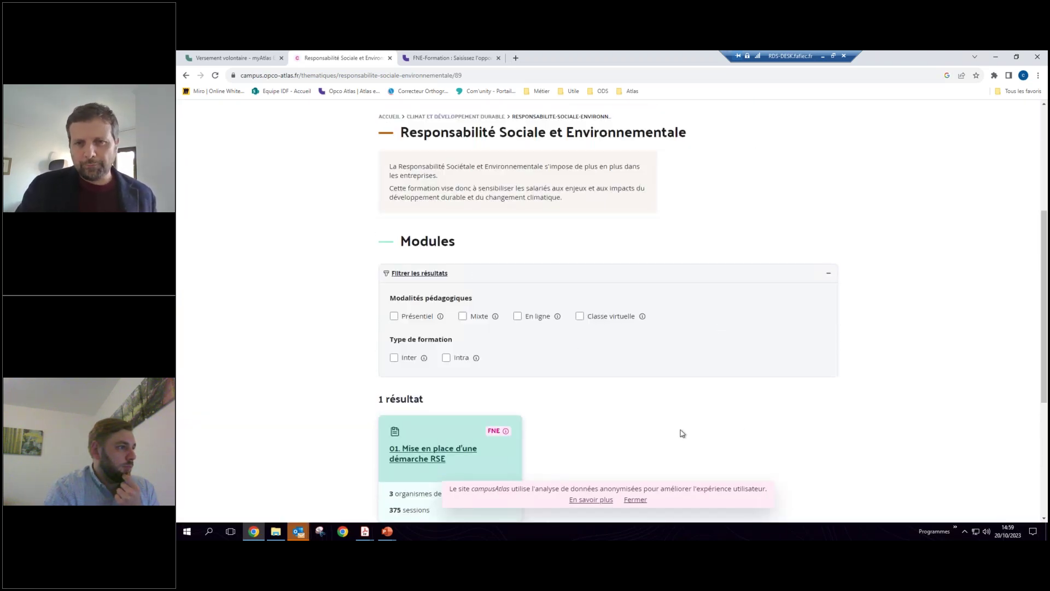
left_click(432, 448)
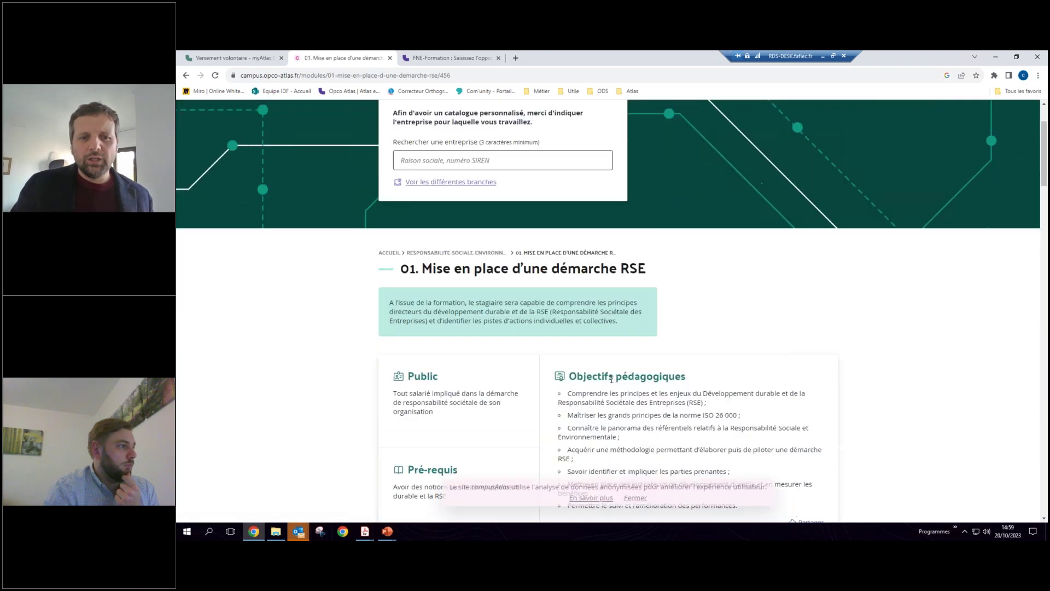
- Clear the Centre-Val de Loire location filter on the module's sessions and browse the full session list
scroll(665, 251, "down", 4)
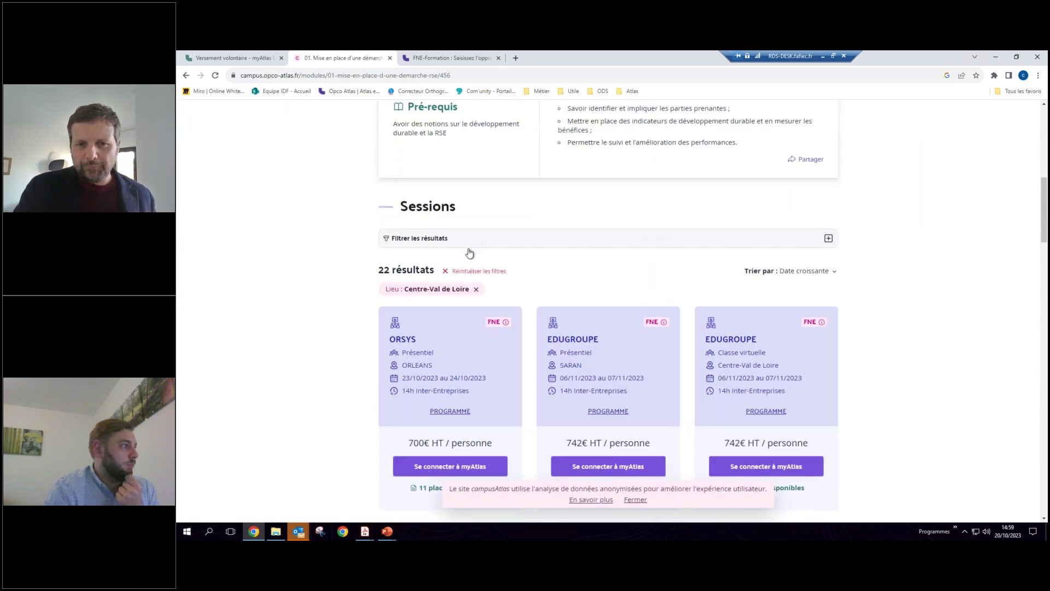
left_click(476, 270)
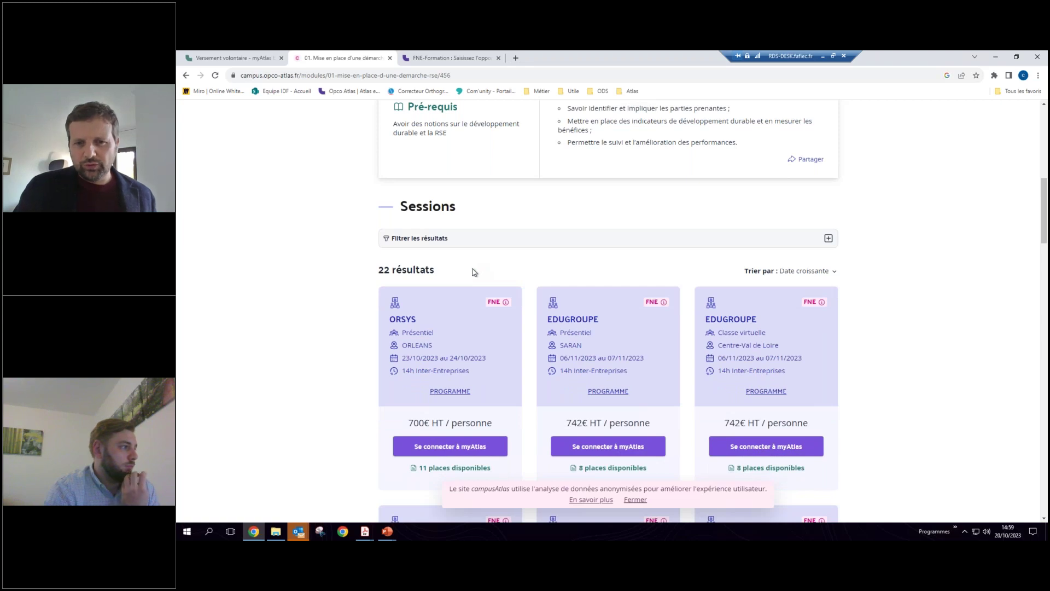
scroll(617, 270, "down", 4)
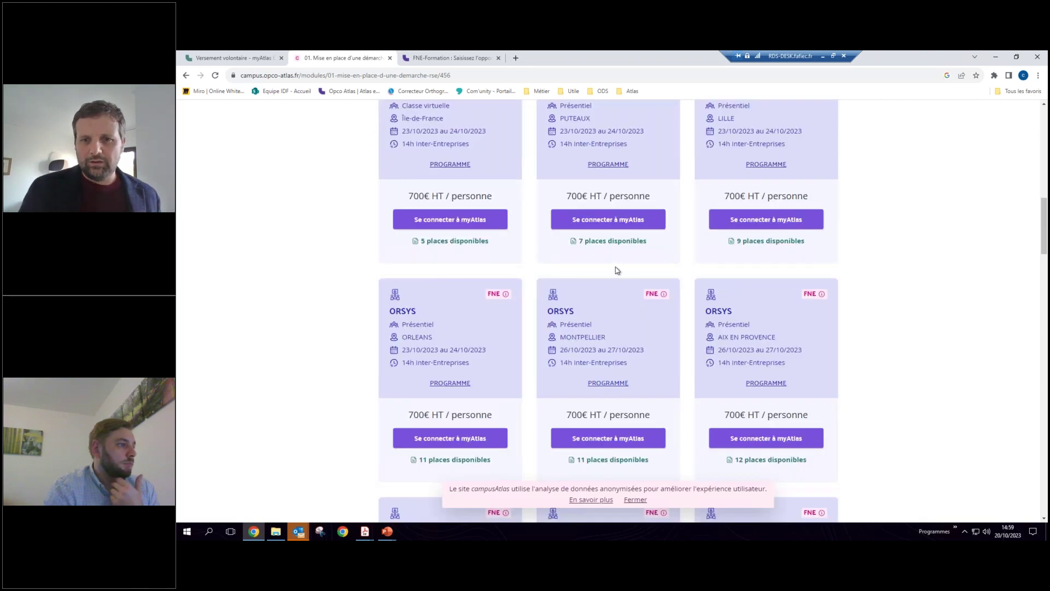
scroll(637, 267, "down", 9)
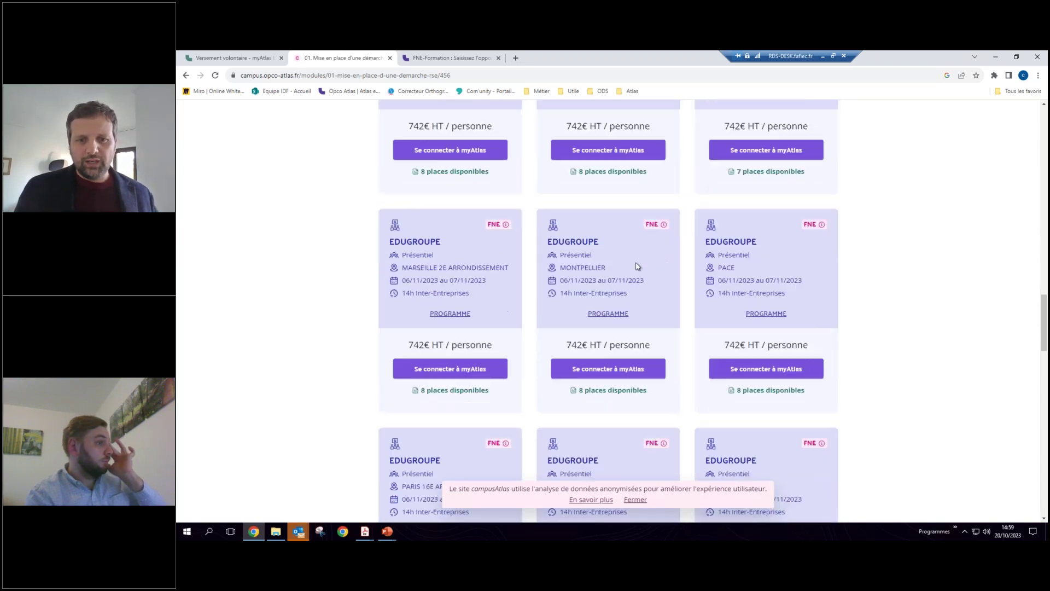
scroll(634, 271, "down", 10)
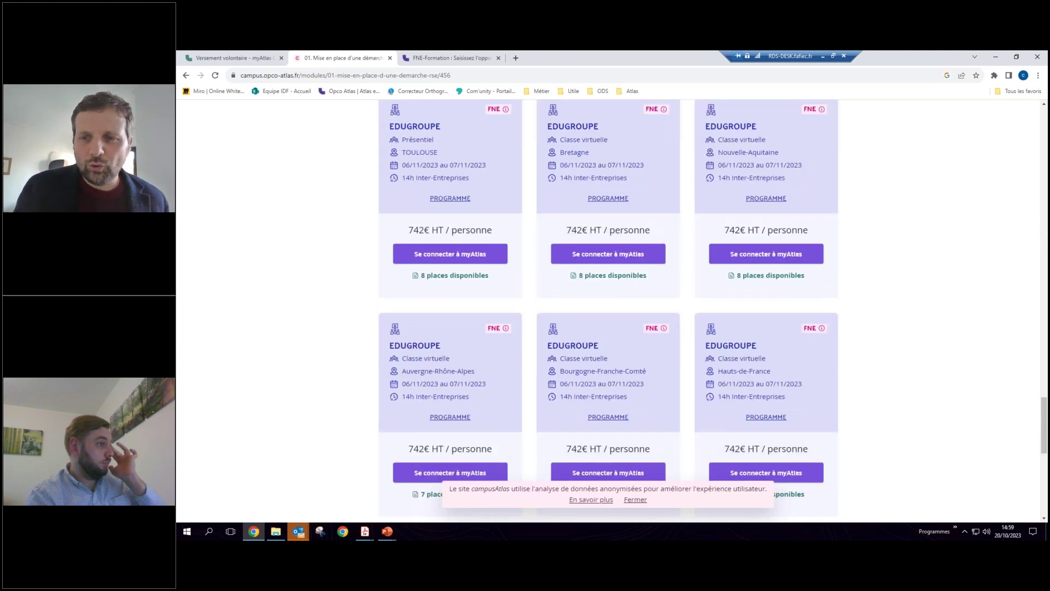
scroll(614, 300, "down", 10)
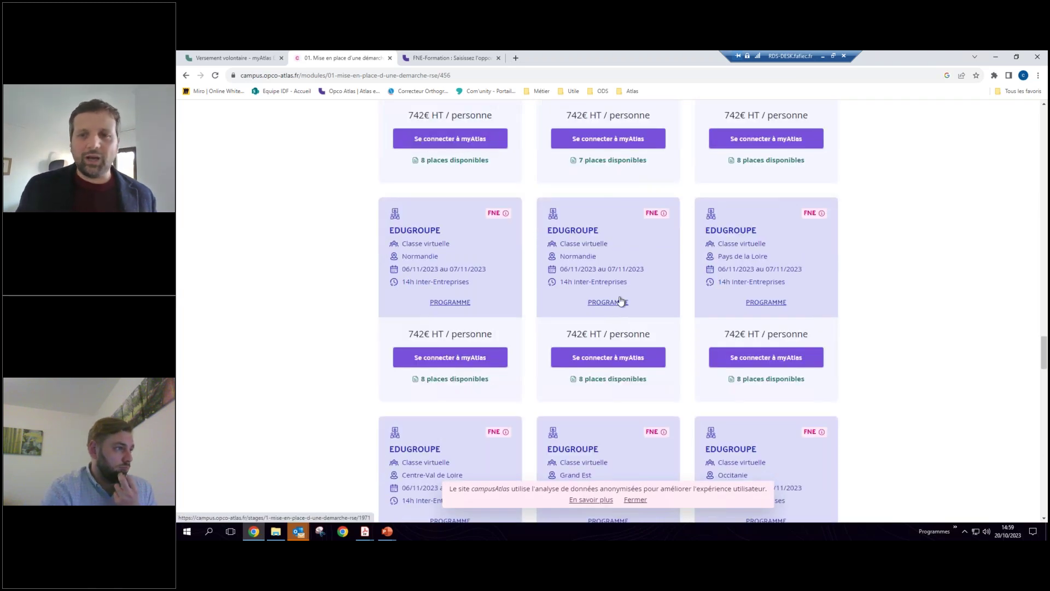
left_click_drag(1043, 354, 1044, 378)
scroll(396, 224, "down", 10)
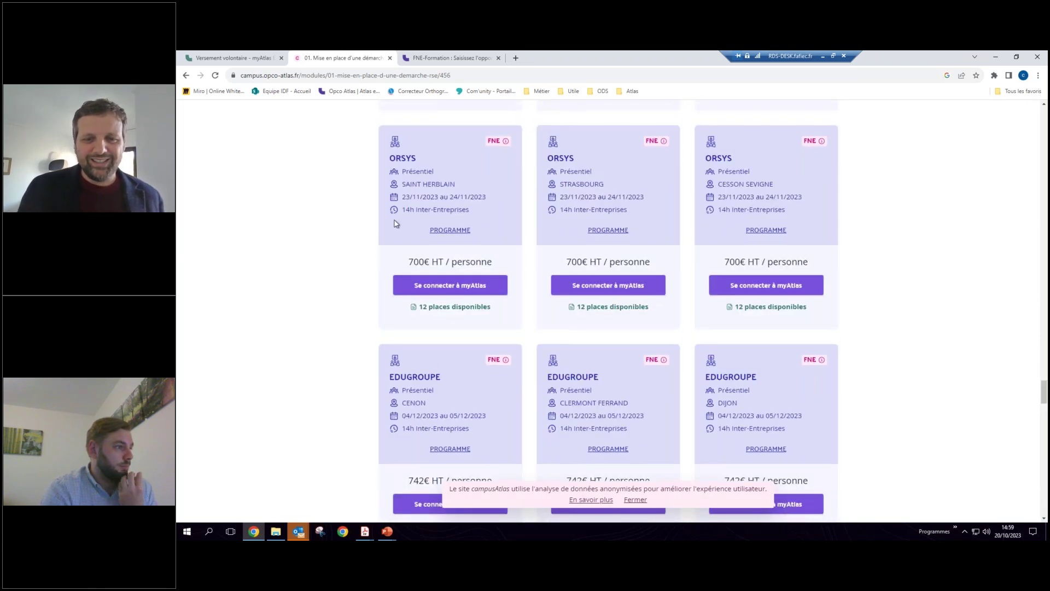